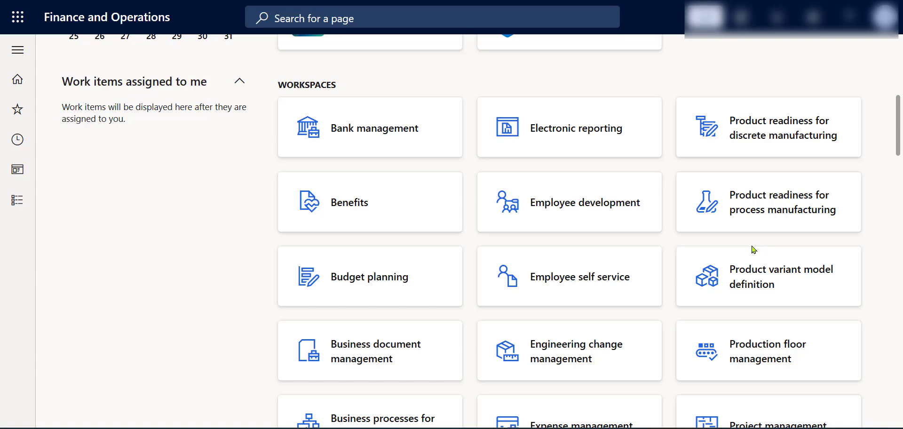
Open the general ledger's Journal names setup and filter the list by description for "gen".
click(17, 201)
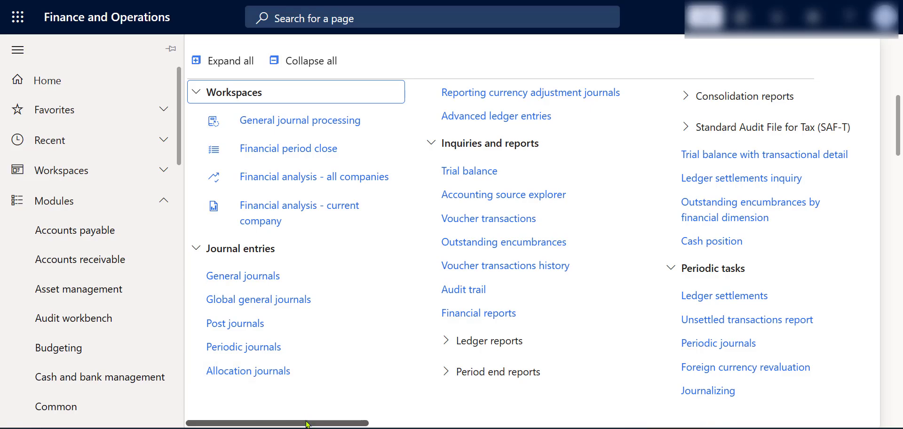
drag(302, 423, 752, 405)
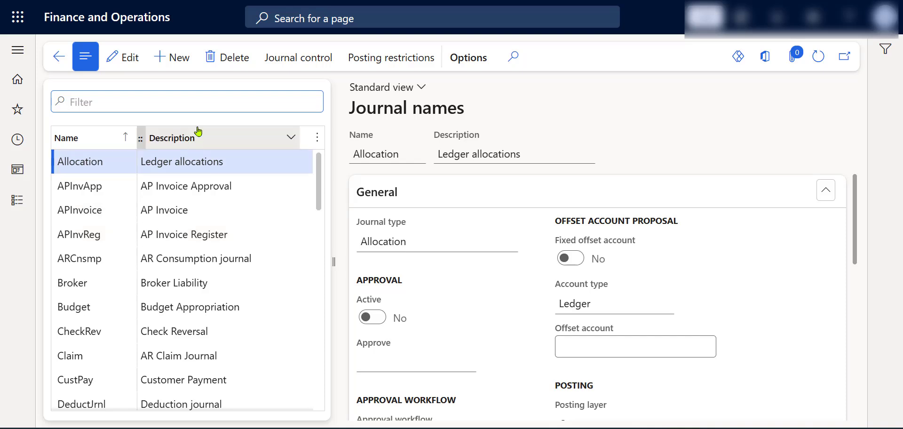
text(gen)
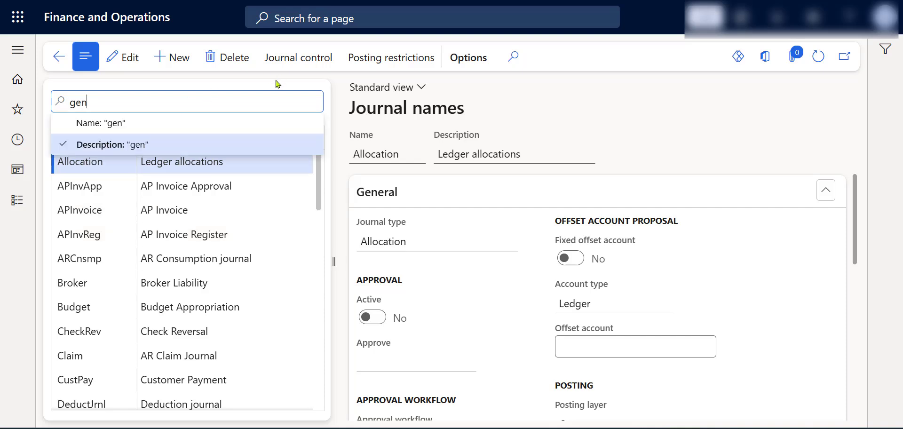
key(Return)
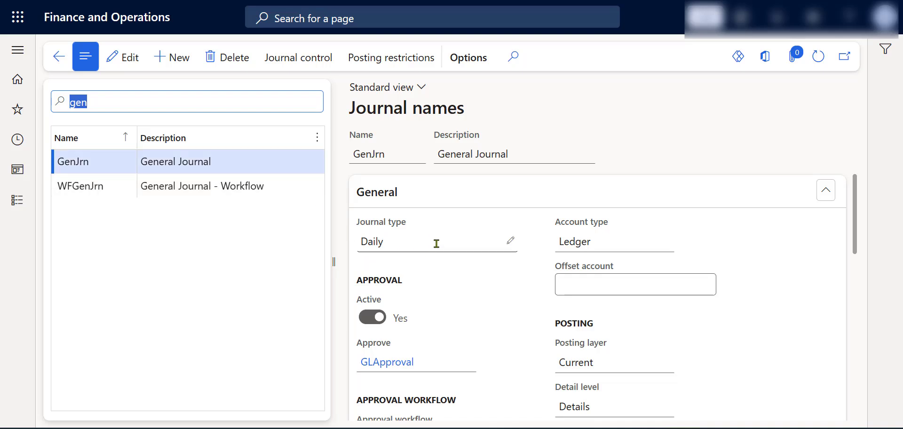
scroll(438, 247, down, 1)
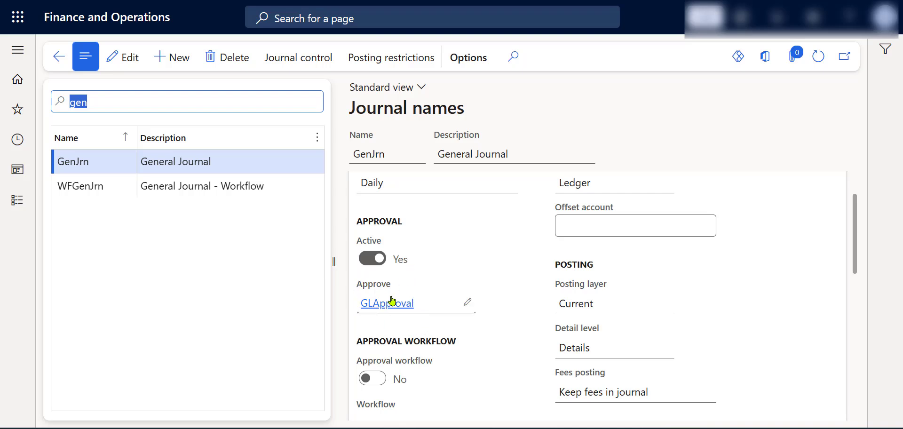
Review the approval and approval workflow settings of the WFGenJrn journal name.
click(235, 188)
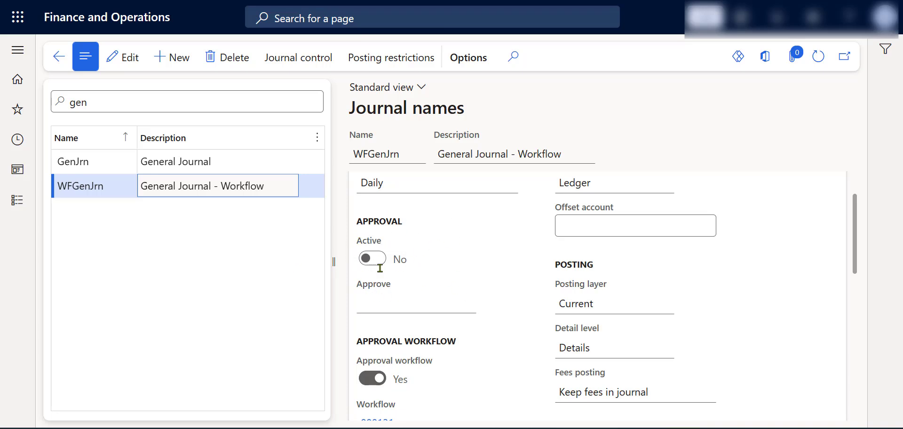
scroll(467, 263, down, 2)
scroll(459, 254, down, 2)
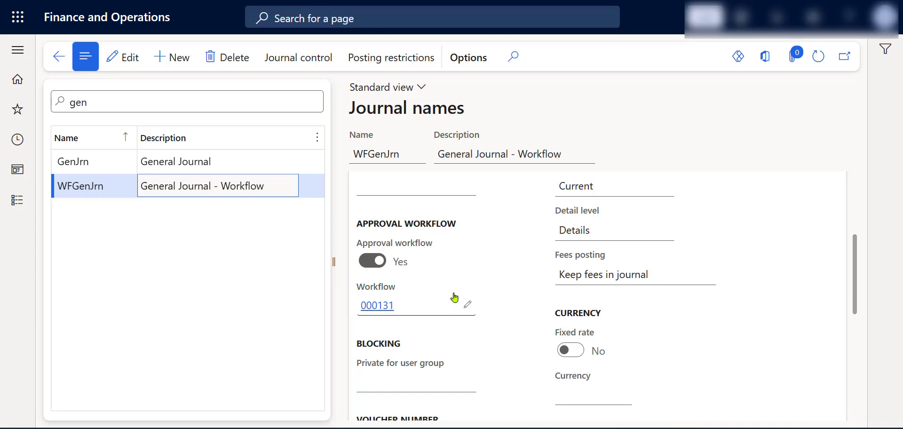
mouse_move(369, 314)
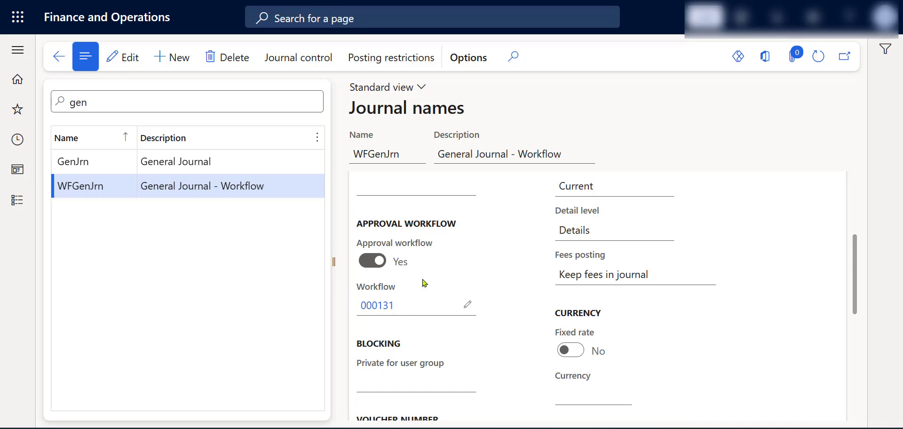
scroll(432, 279, up, 1)
scroll(430, 259, up, 2)
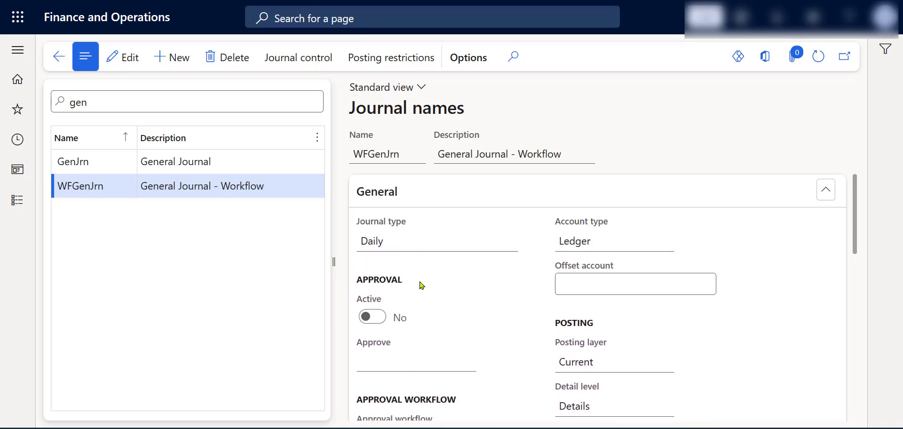
scroll(420, 292, down, 1)
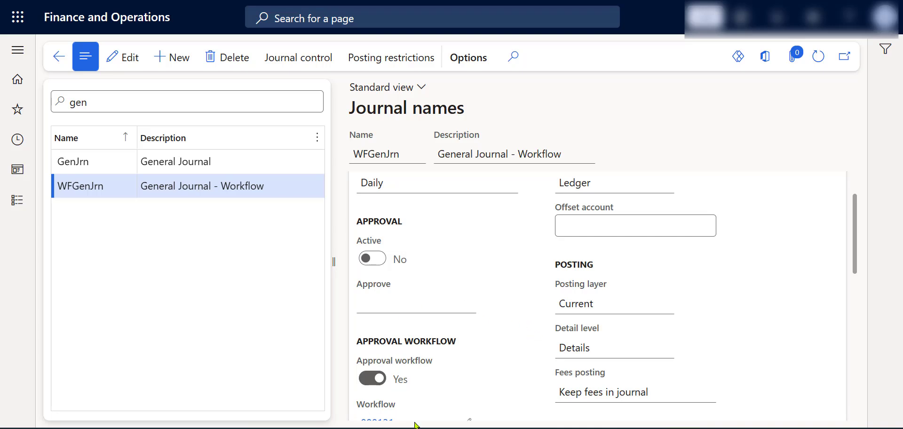
mouse_move(467, 359)
scroll(482, 361, down, 1)
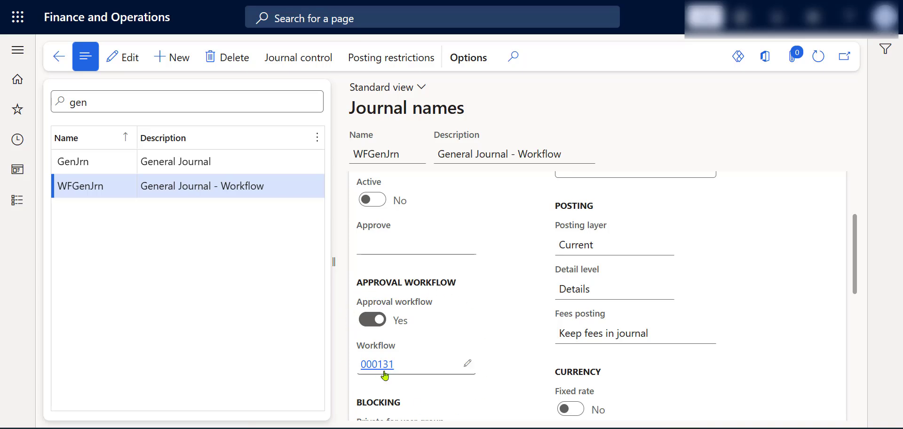
scroll(513, 321, up, 3)
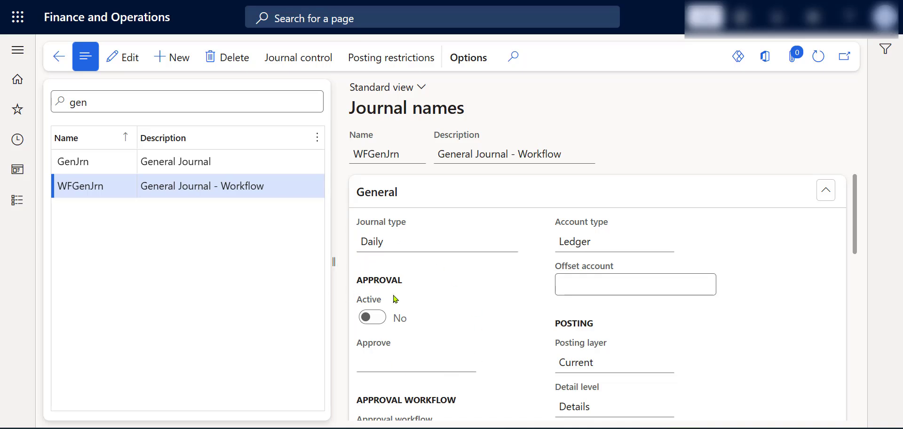
mouse_move(395, 299)
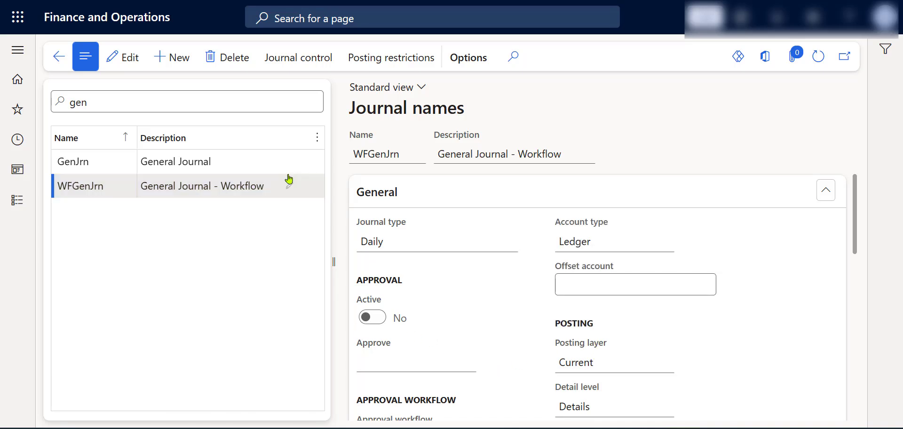
Examine the approval and approval workflow settings of the GenJrn journal name.
click(284, 161)
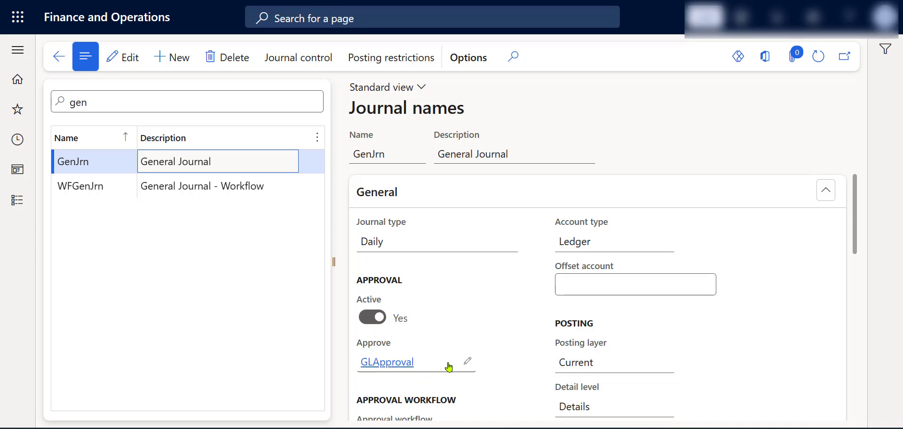
mouse_move(449, 367)
scroll(387, 320, down, 3)
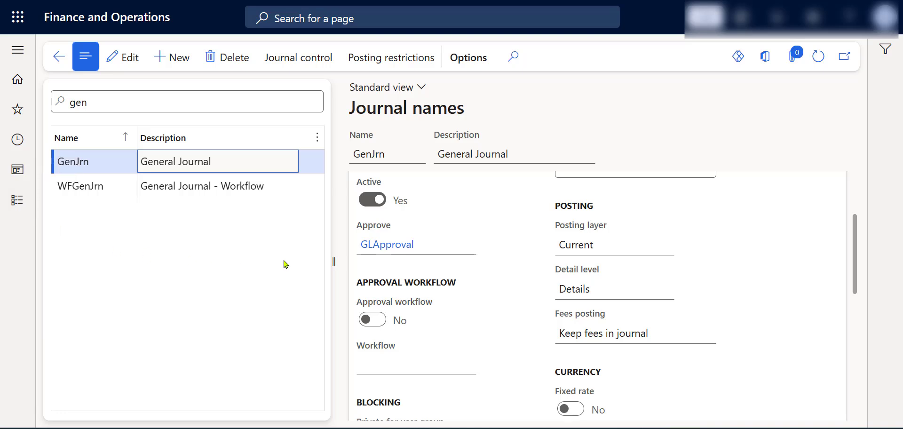
Open the GLApproval user group from GenJrn's approval setting, widen the Group column and show the group's users.
click(384, 246)
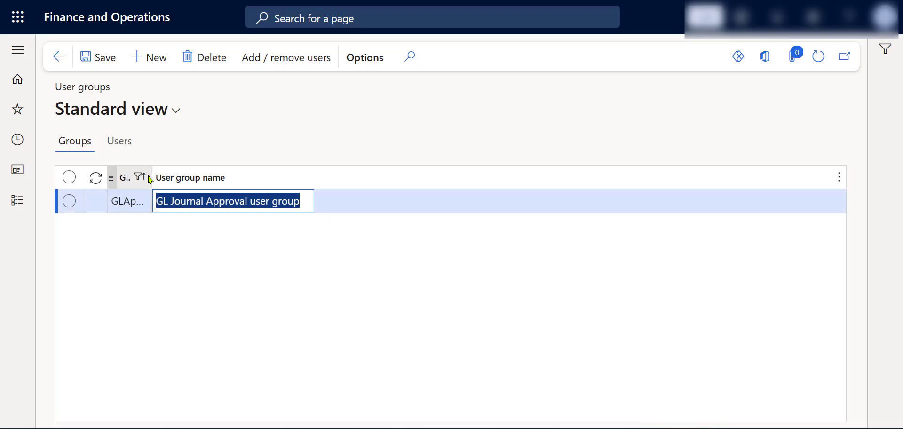
drag(149, 178, 248, 177)
click(179, 209)
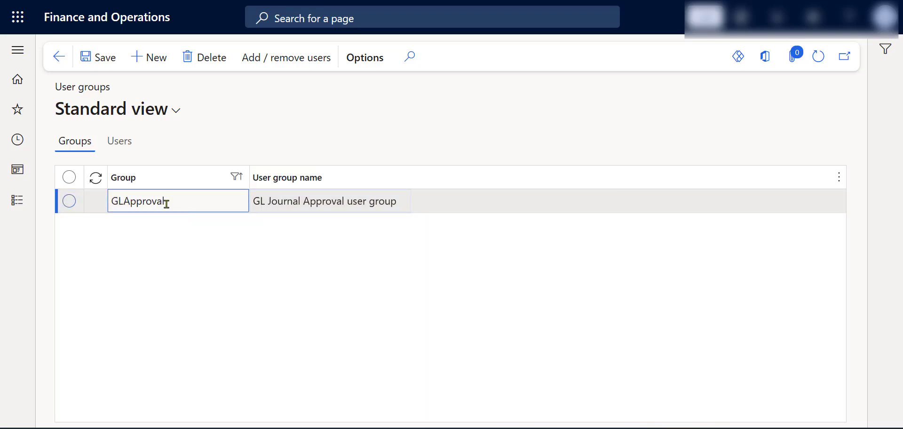
click(125, 151)
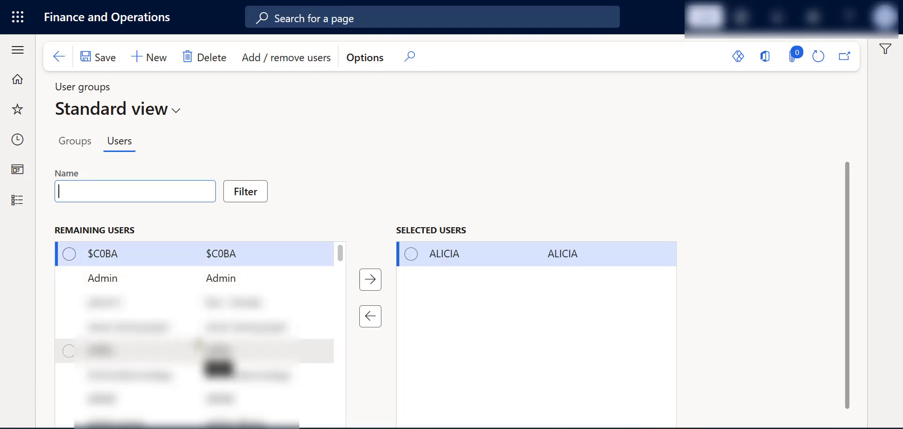
Create a new journal in General journals with the journal name GenJrn.
click(18, 201)
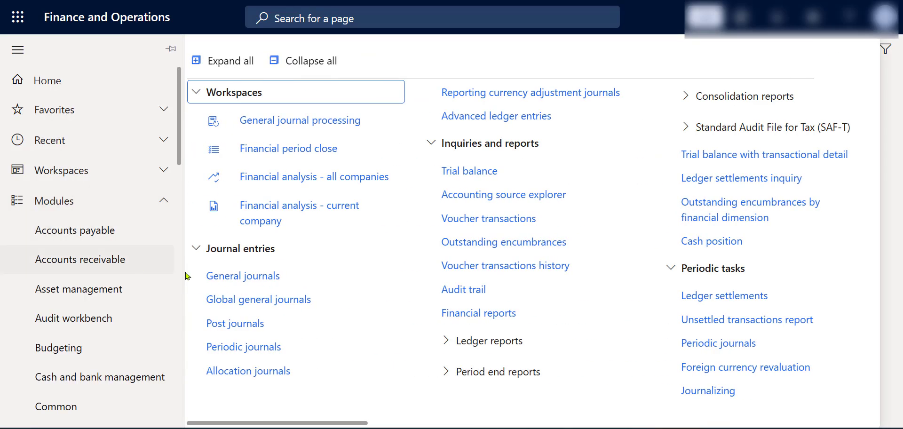
click(243, 275)
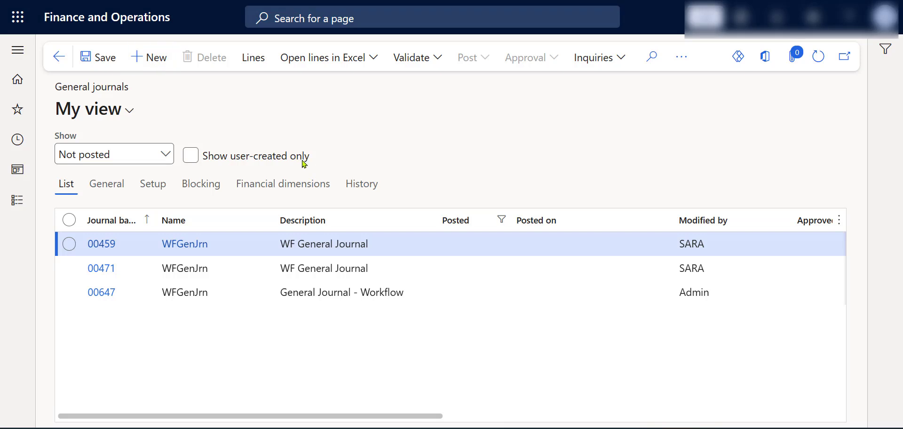
key(alt+n)
click(287, 243)
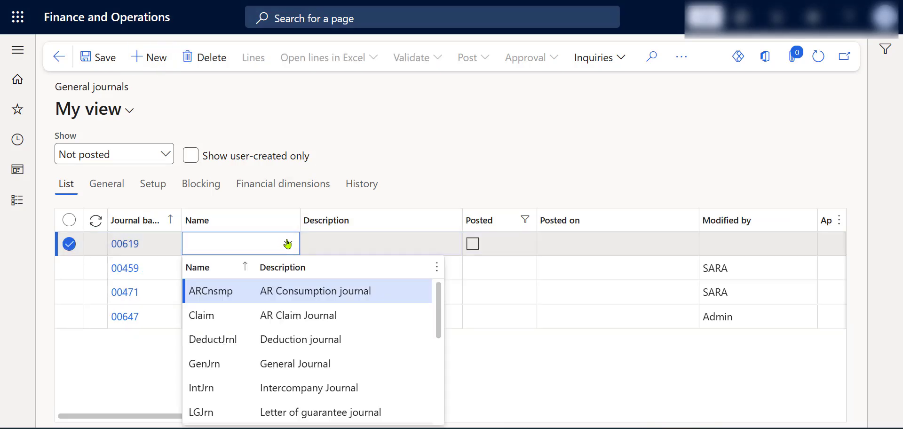
click(266, 363)
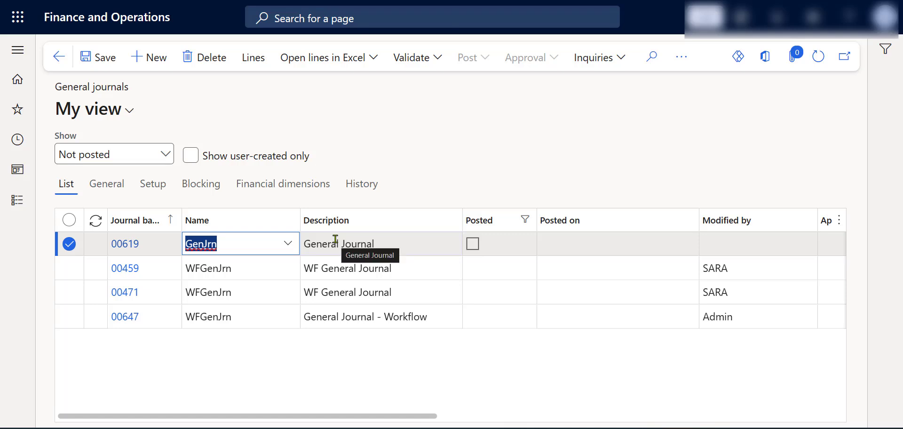
Open the new journal's lines and set the first line's ledger account to 600155, Bankcard Fees.
click(252, 59)
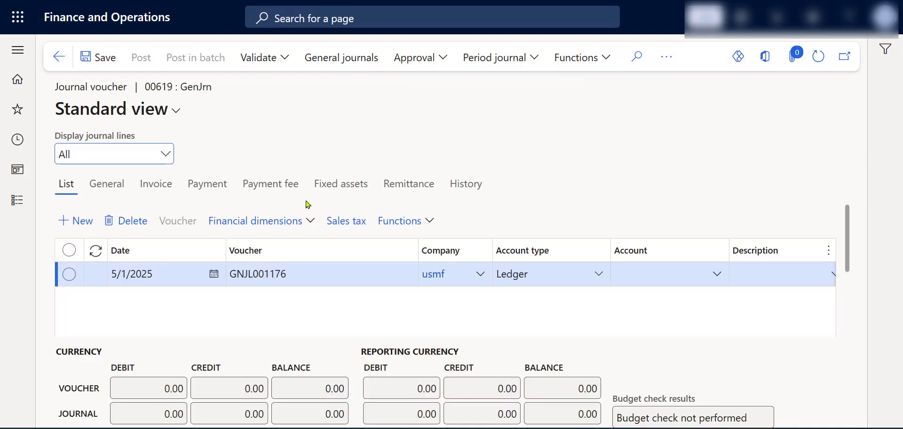
click(637, 271)
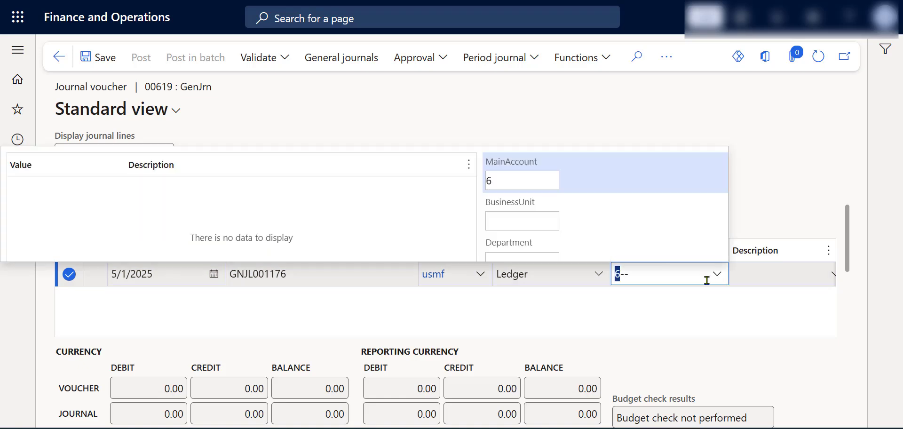
click(365, 141)
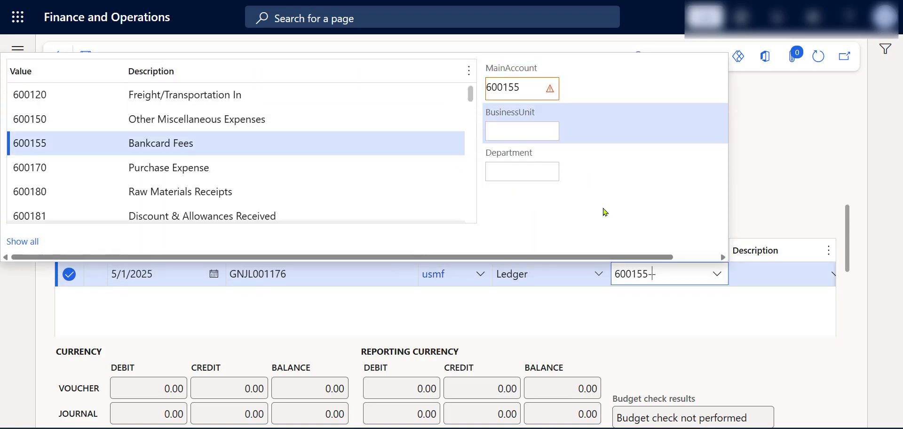
click(679, 330)
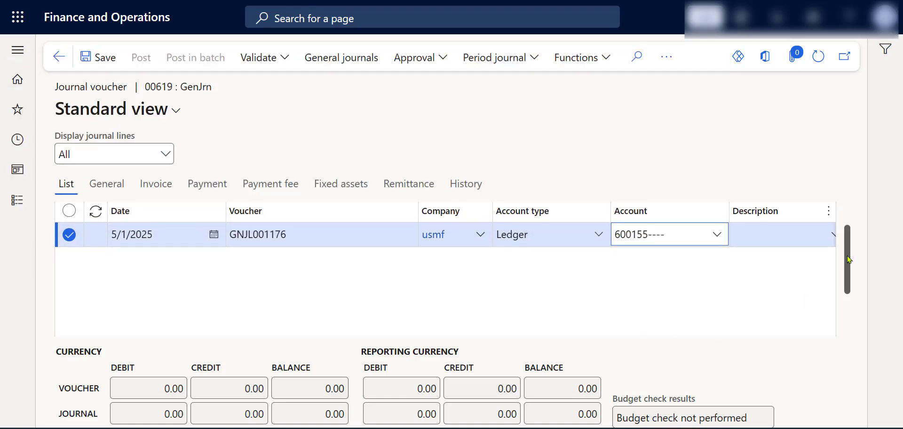
Set the journal line's offset account to main account 600170, Purchase Expense.
drag(306, 308, 660, 297)
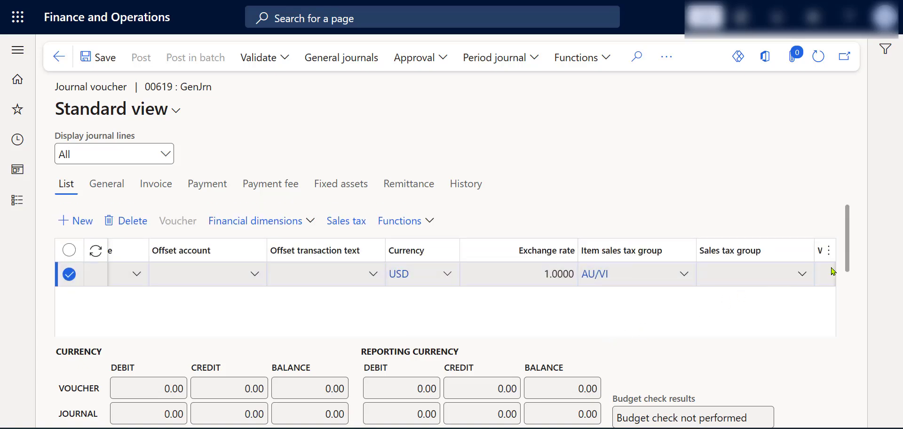
click(747, 275)
key(Tab)
key(Tab)
key(Tab)
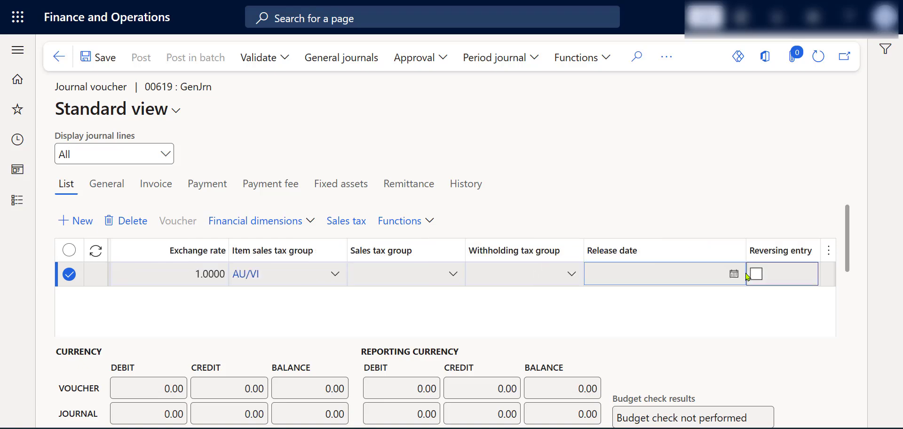
key(Tab)
click(797, 92)
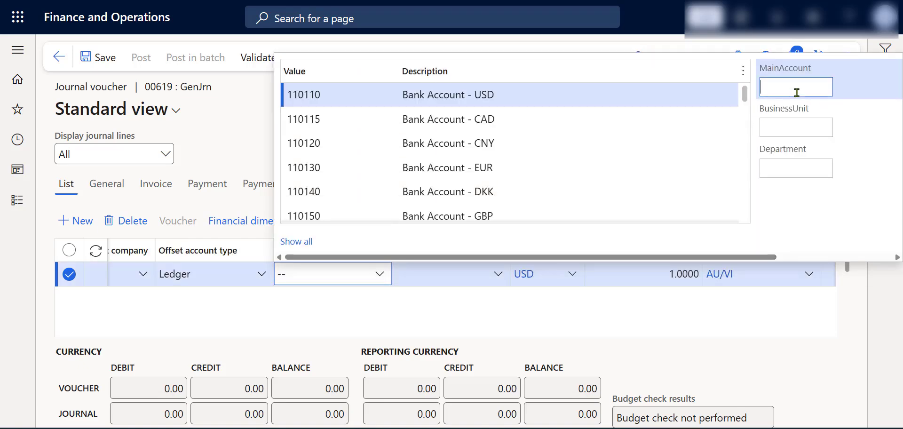
text(6)
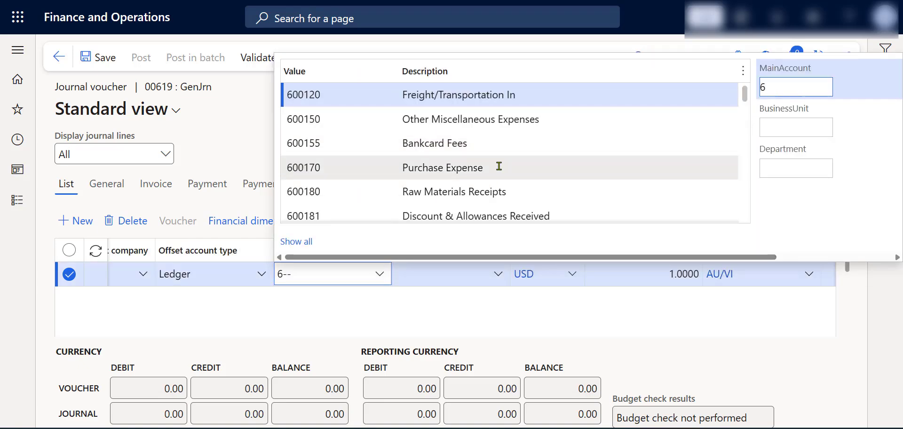
click(499, 167)
click(684, 314)
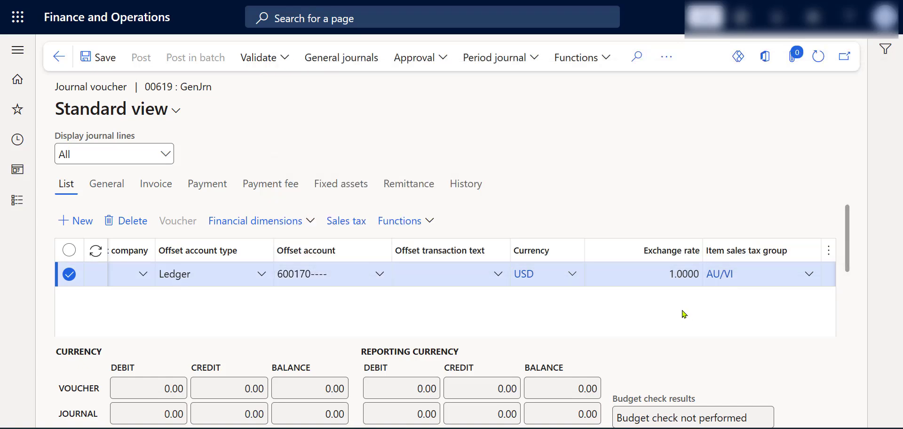
Enter a credit amount of 567 on the journal line and save the journal.
key(Tab)
key(Tab)
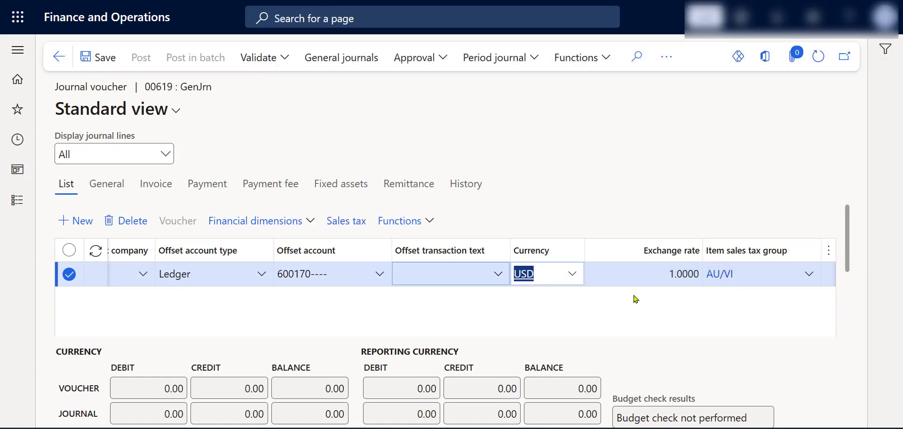
key(Tab)
key(Tab)
click(490, 274)
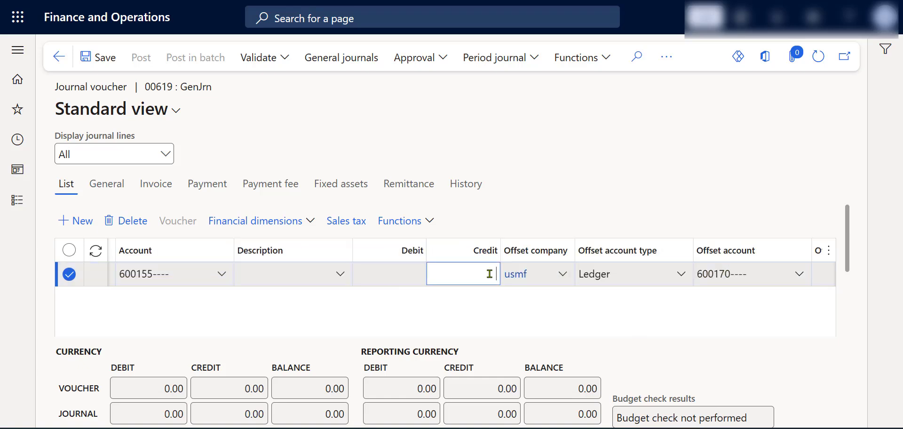
text(567)
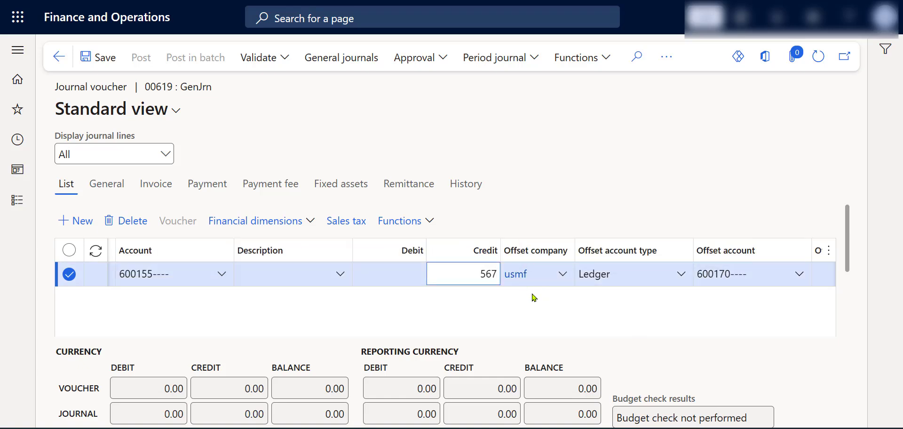
click(113, 64)
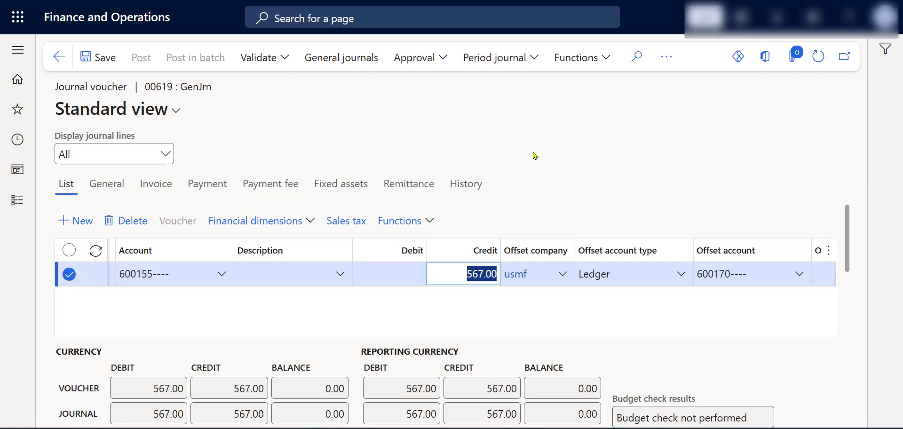
Report the GenJrn journal as ready for approval and return to the general journals list.
click(442, 66)
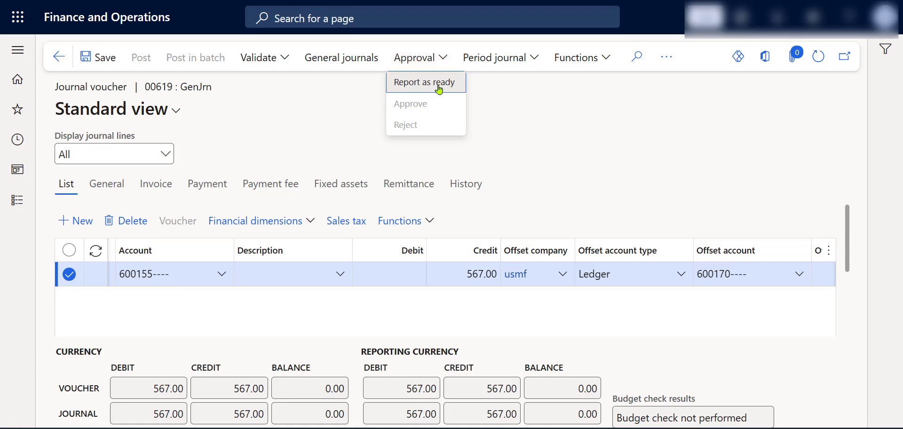
click(439, 89)
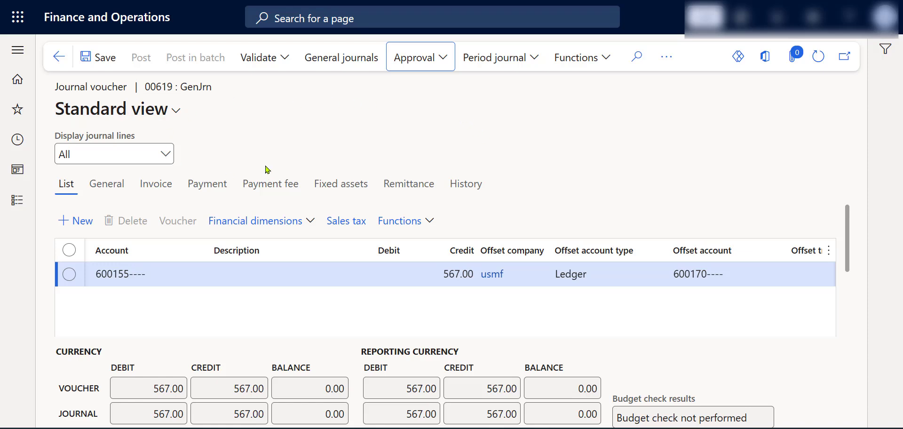
click(65, 71)
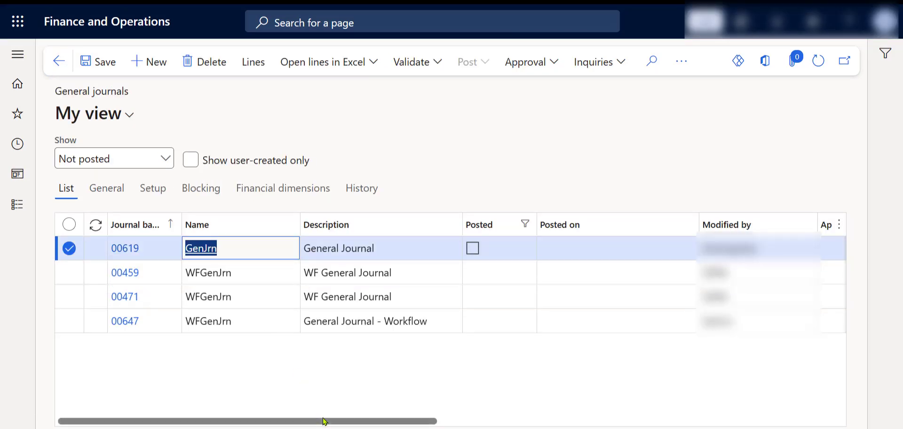
Examine the GenJrn journal's approval details in the list, including who approved it, who reported it as ready and its workflow approval status.
scroll(324, 421, right, 5)
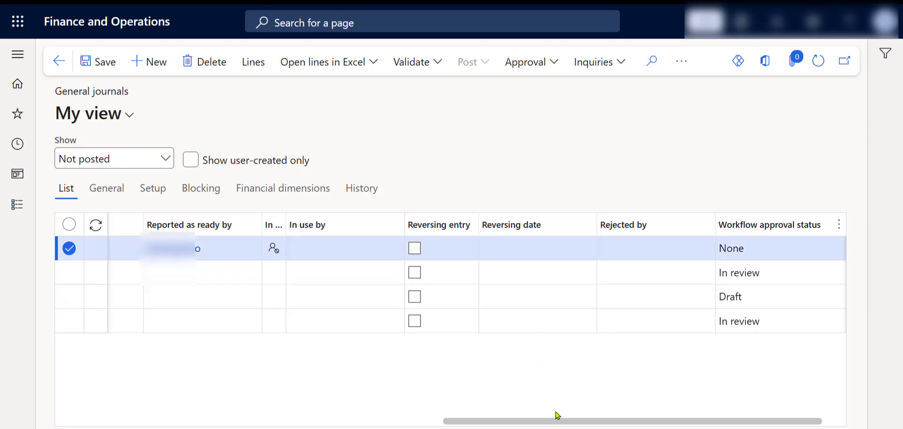
drag(559, 421, 198, 422)
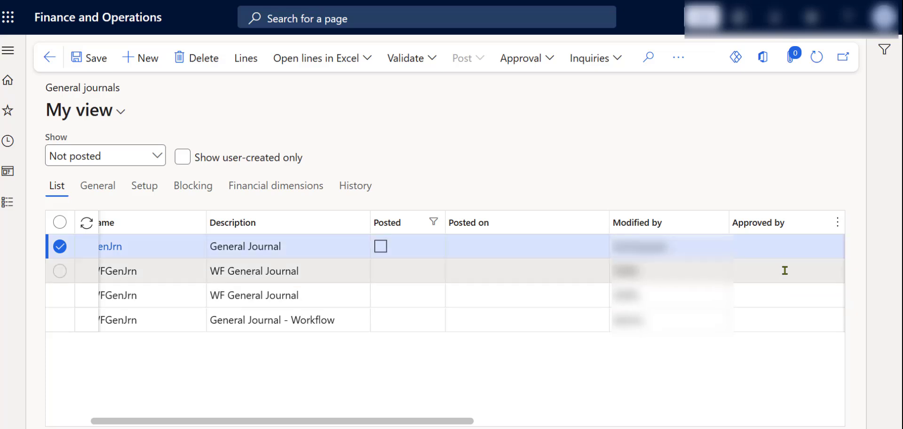
click(493, 421)
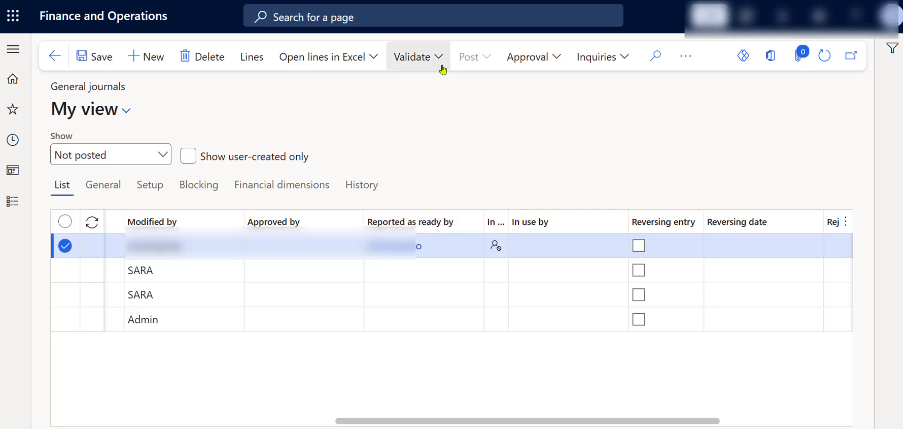
Check which approval actions are available for the GenJrn journal, without choosing any.
click(555, 66)
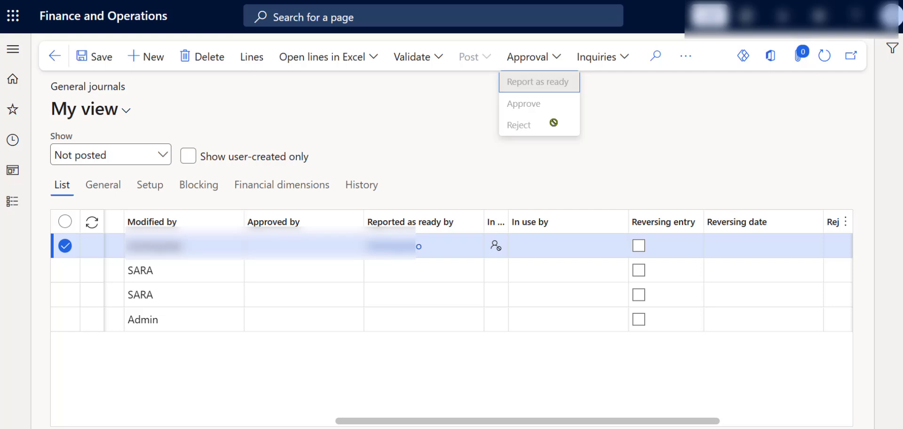
click(291, 242)
key(Escape)
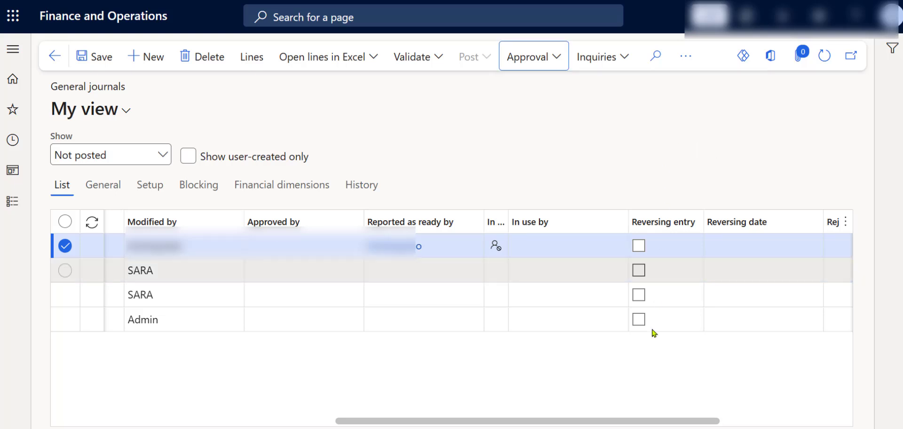
Select the WFGenJrn journal described as General Journal - Workflow and view its workflow history.
drag(645, 424, 414, 403)
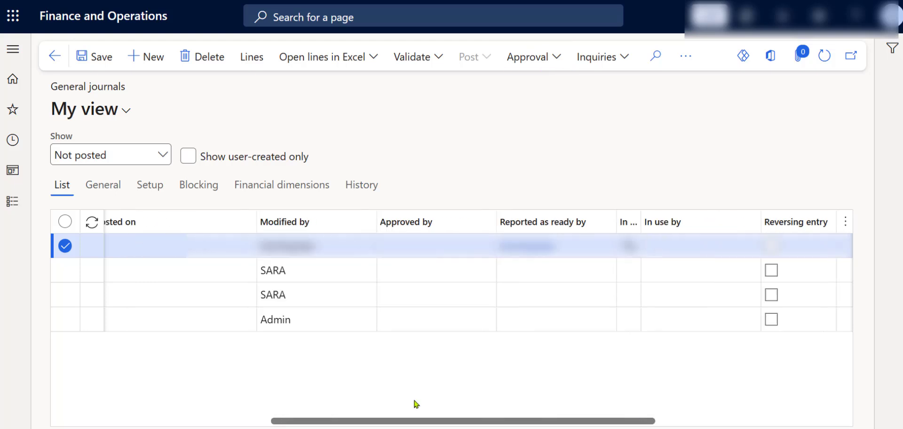
click(421, 319)
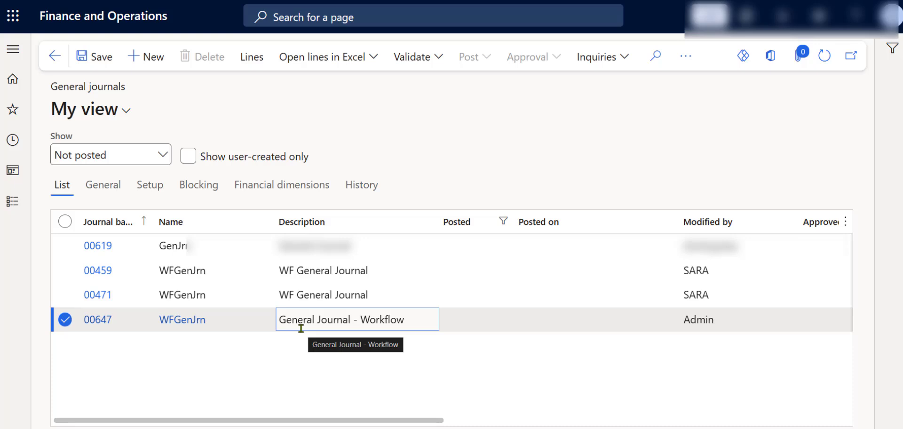
click(686, 57)
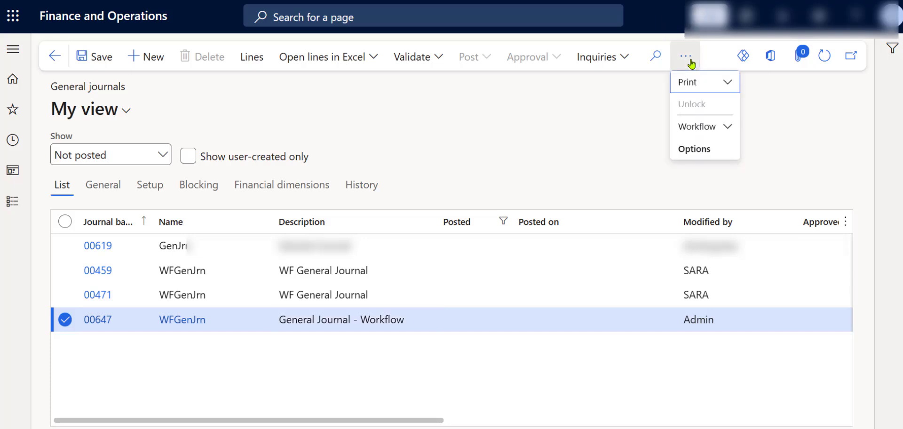
click(727, 131)
click(728, 132)
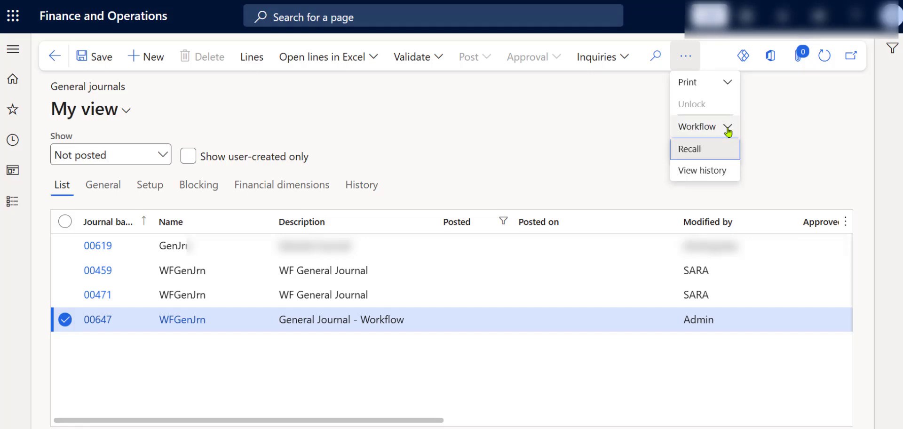
click(721, 174)
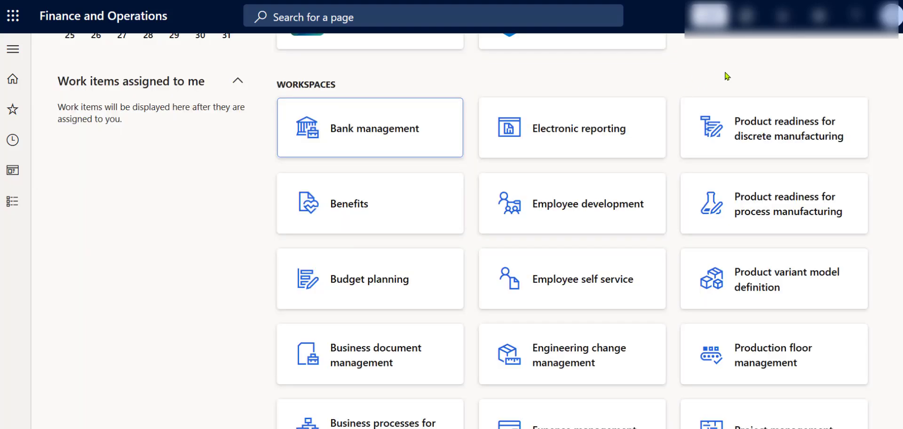
scroll(716, 69, up, 10)
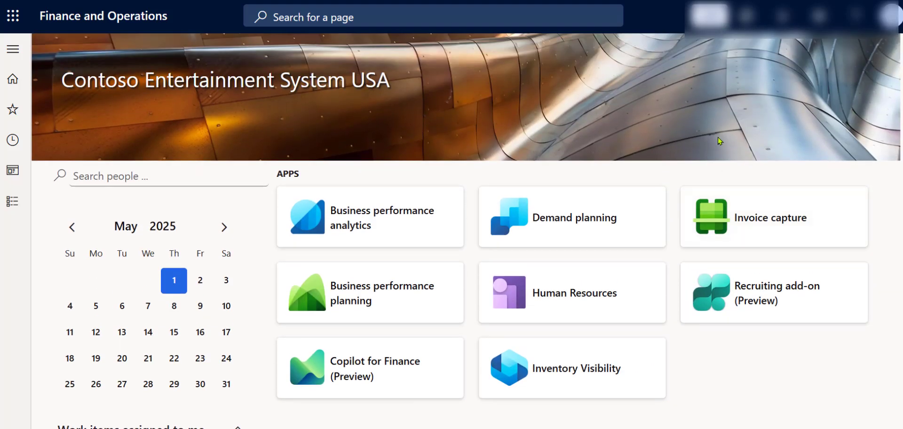